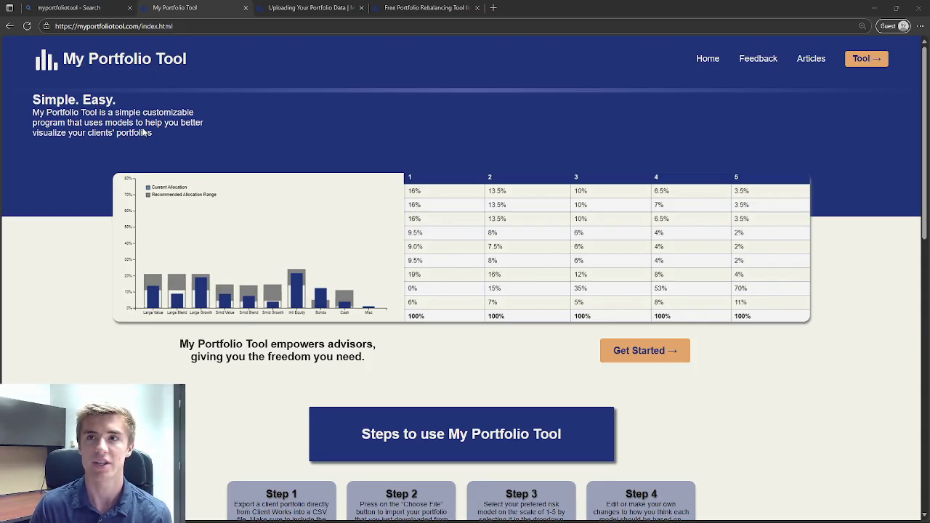
# Step: Open the portfolio tool and upload the "Portfolio export" file from the Documents folder
pyautogui.click(617, 354)
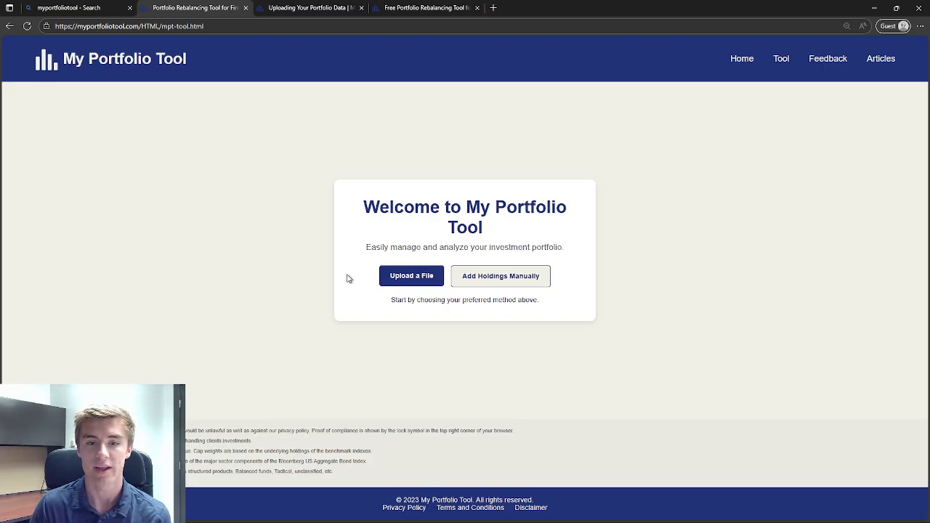
pyautogui.click(391, 276)
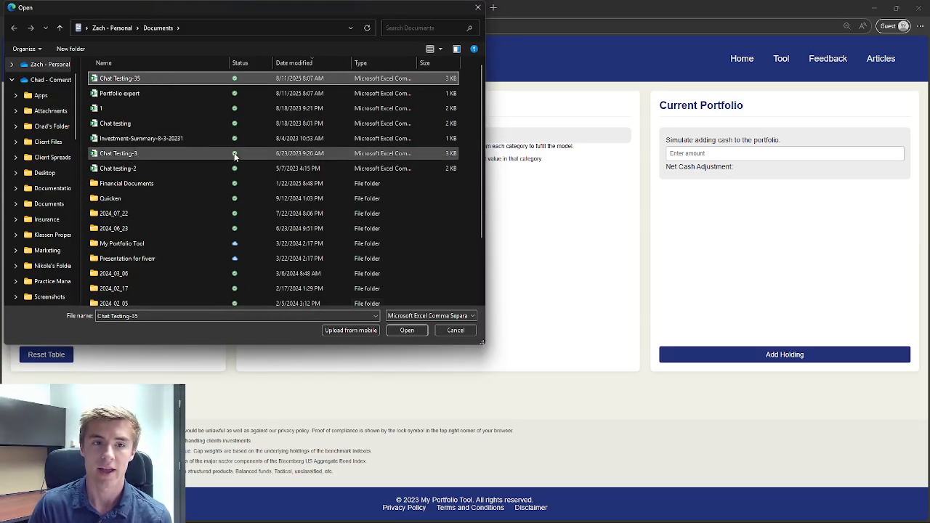
pyautogui.click(181, 94)
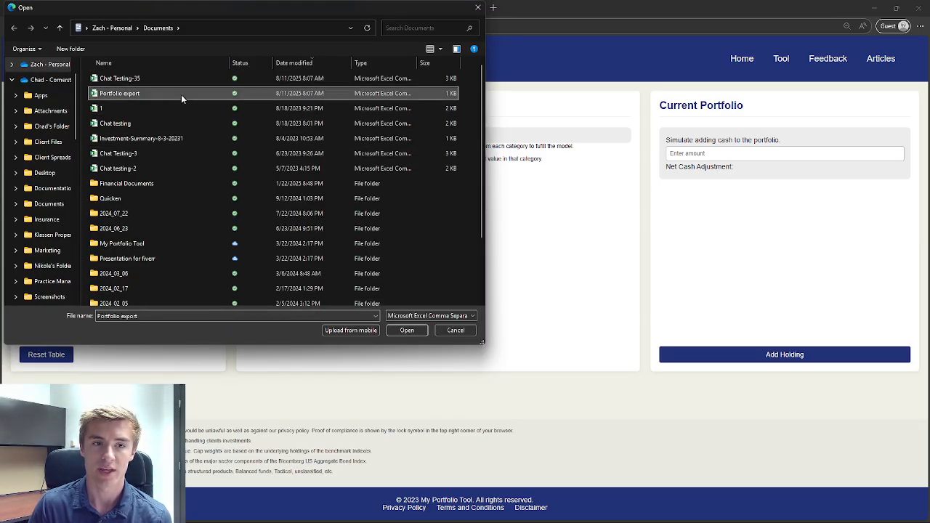
pyautogui.click(405, 330)
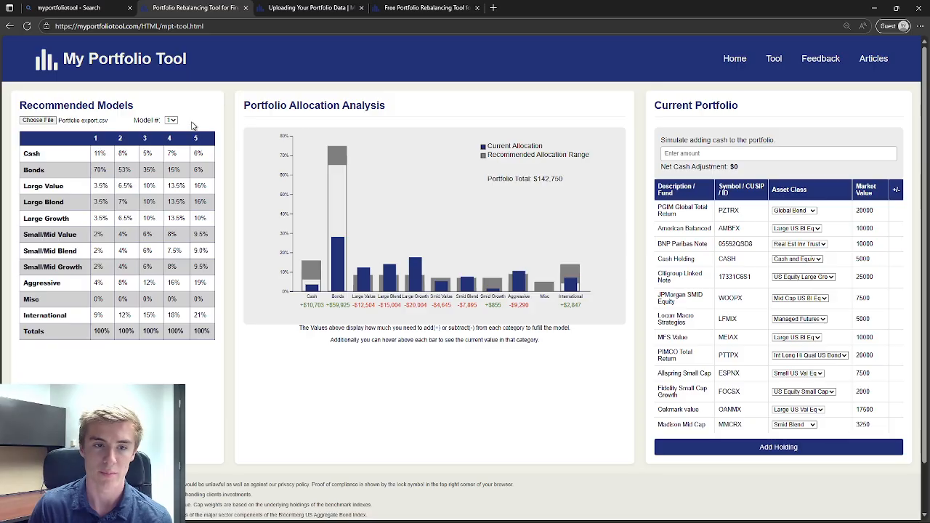
# Step: In model 1 of the recommended models, set Bonds to 65% and Aggressive to 9%
pyautogui.click(99, 169)
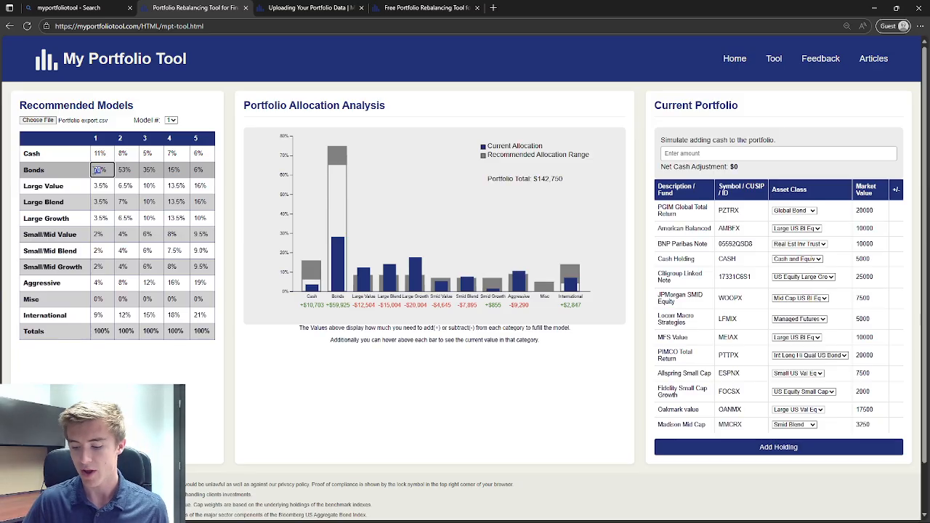
pyautogui.write('65')
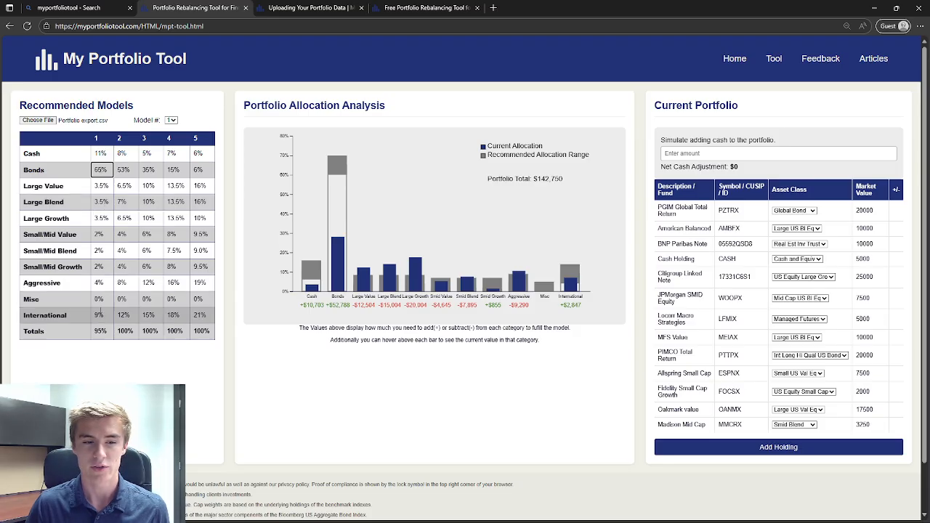
pyautogui.click(98, 282)
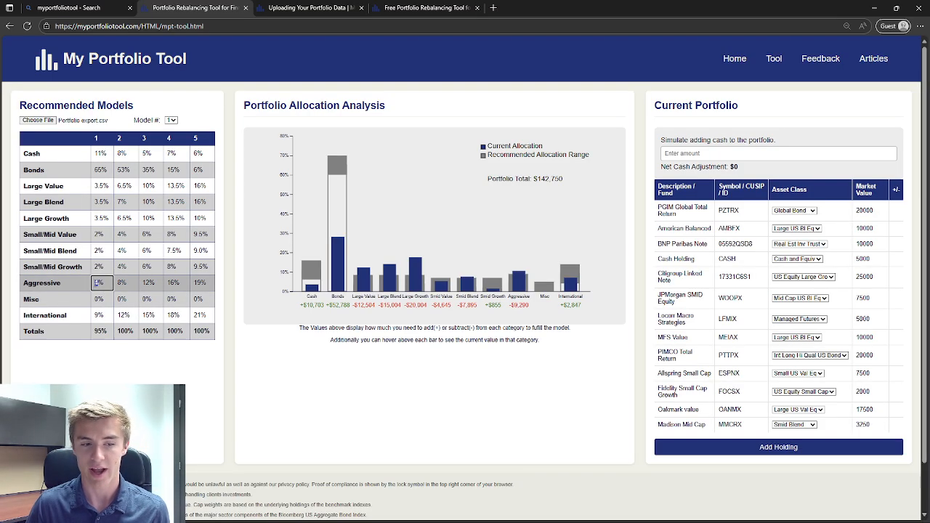
pyautogui.write('9')
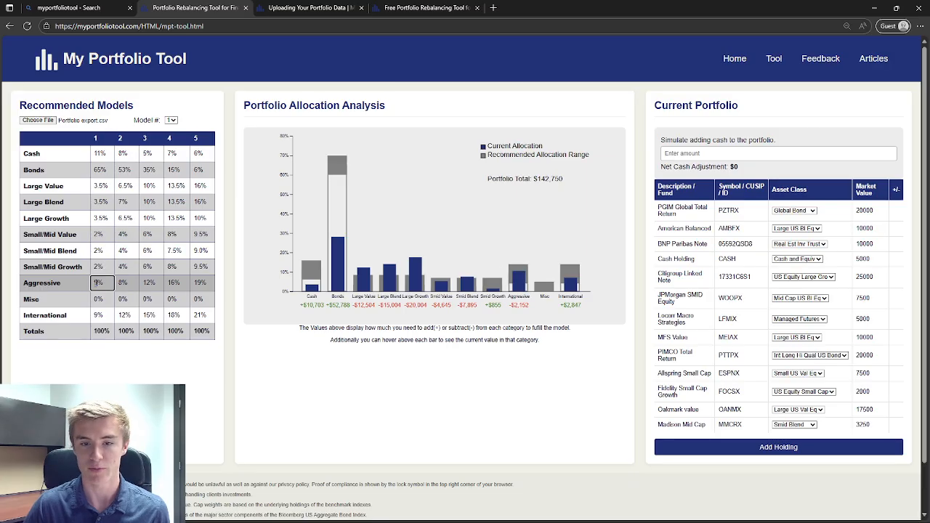
# Step: In model 1 of the recommended models, set Cash to 6% and Small/Mid Growth to 7%
pyautogui.click(97, 154)
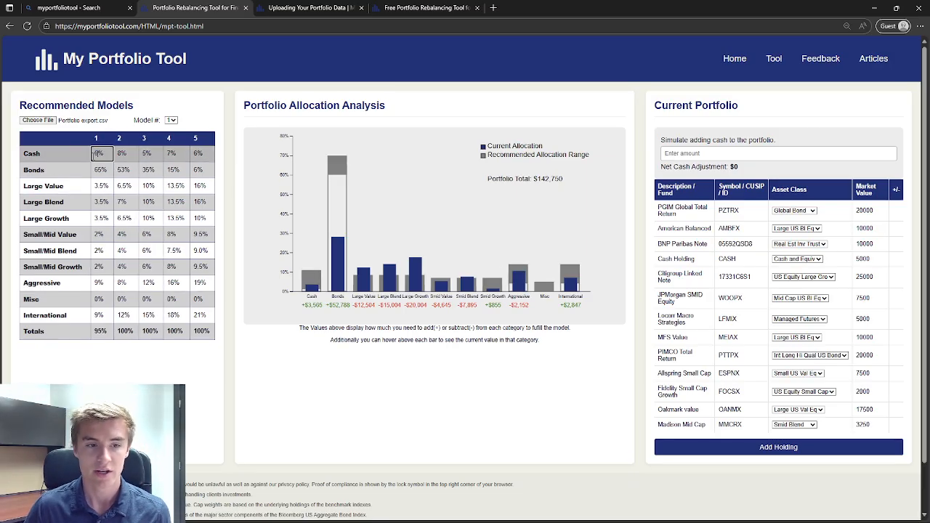
pyautogui.write('6')
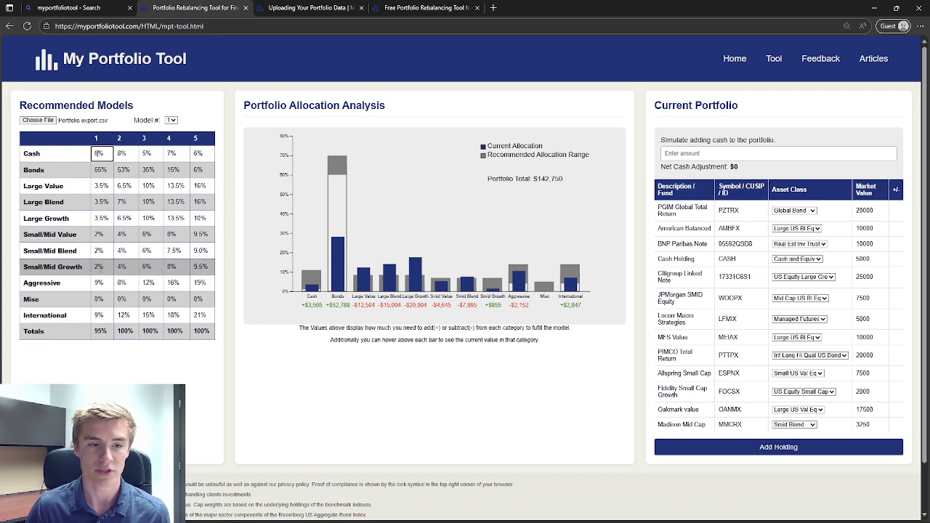
pyautogui.click(97, 267)
pyautogui.write('7')
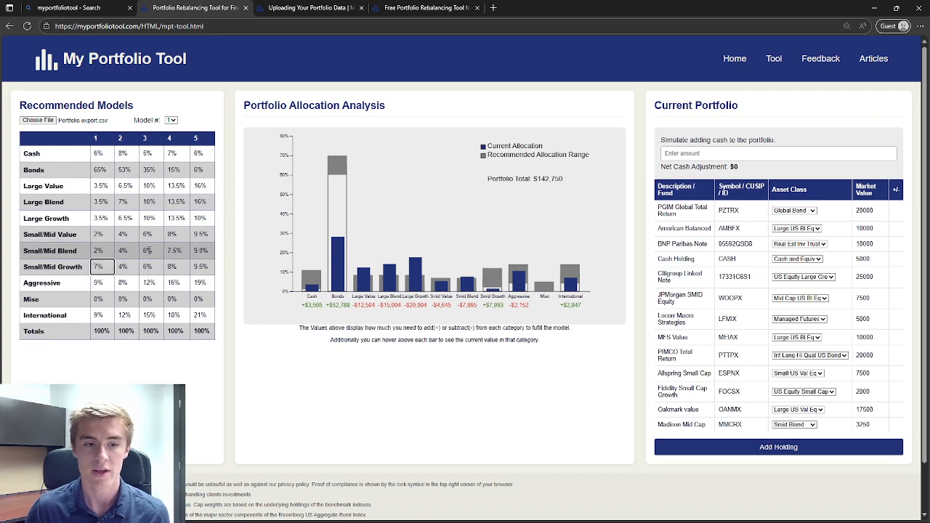
# Step: Switch the recommended model used for the allocation analysis to model 4
pyautogui.click(175, 250)
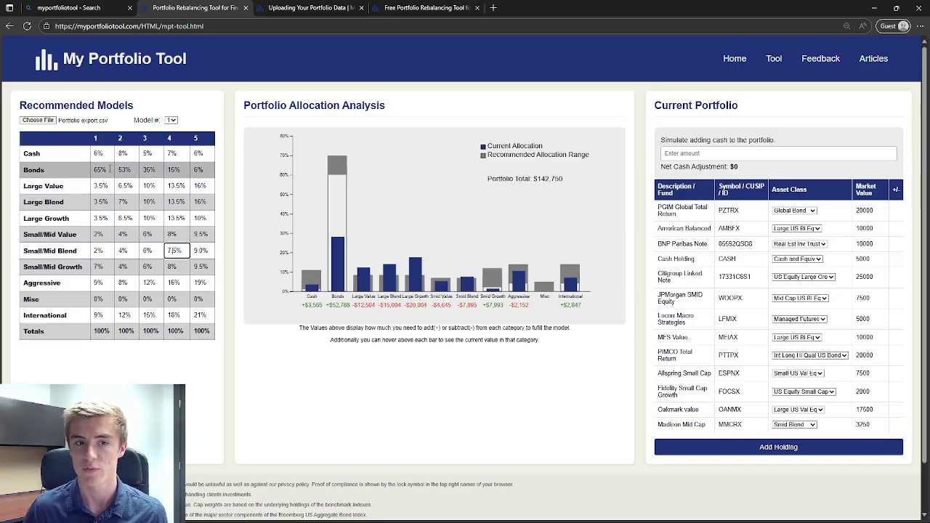
pyautogui.click(170, 120)
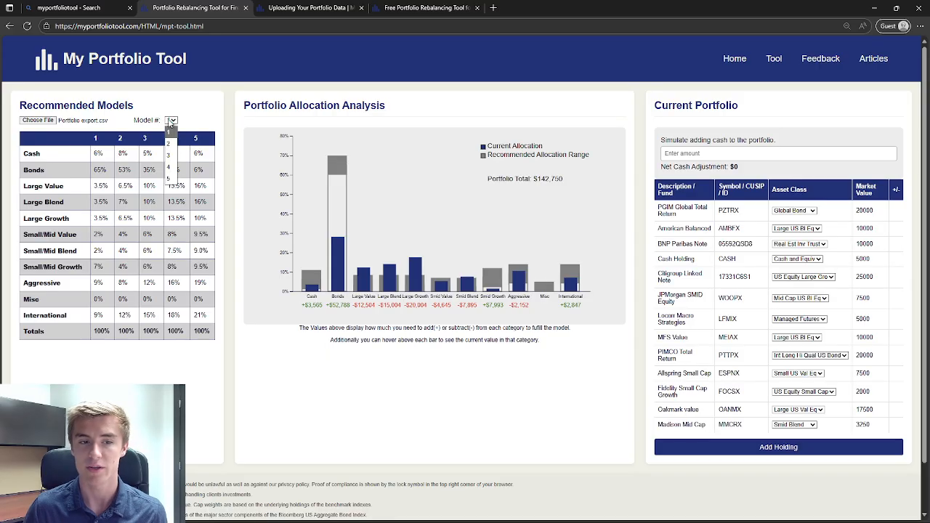
pyautogui.click(169, 168)
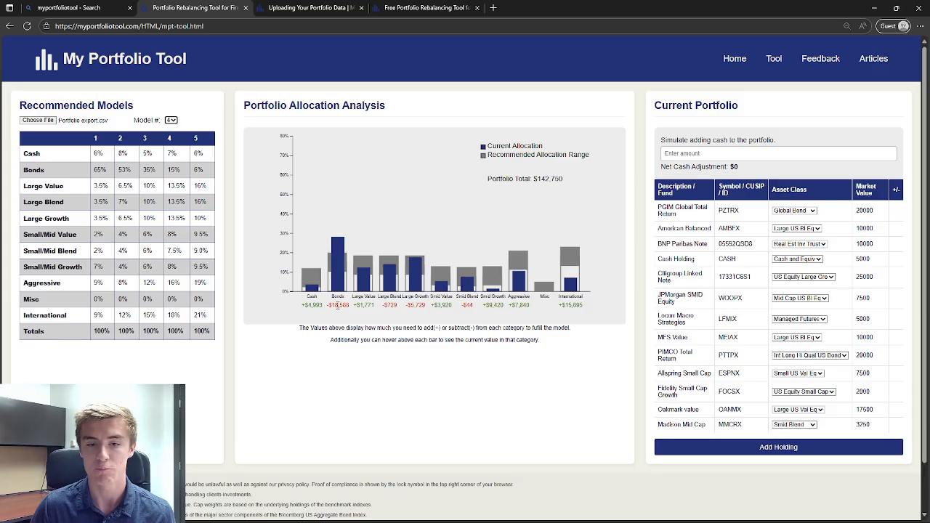
# Step: Simulate adding 7000 in cash to the current portfolio
pyautogui.moveTo(339, 258)
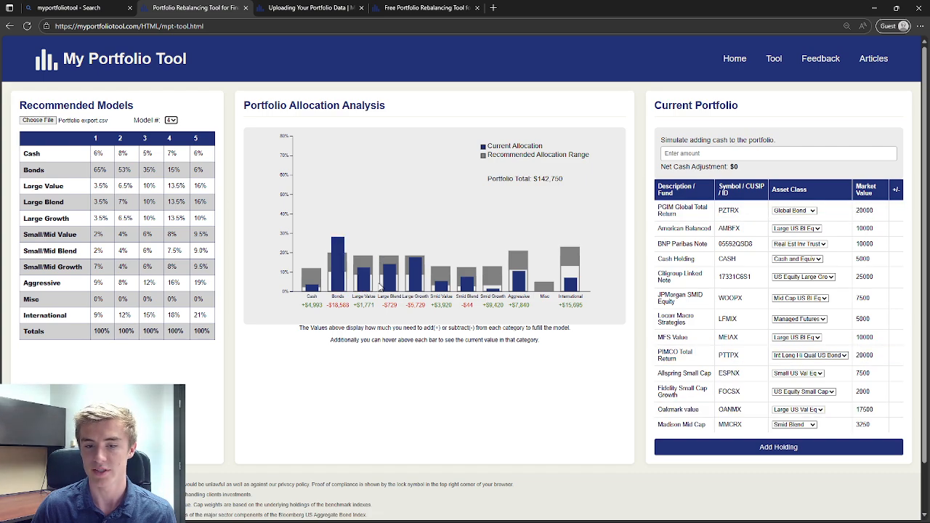
pyautogui.moveTo(440, 290)
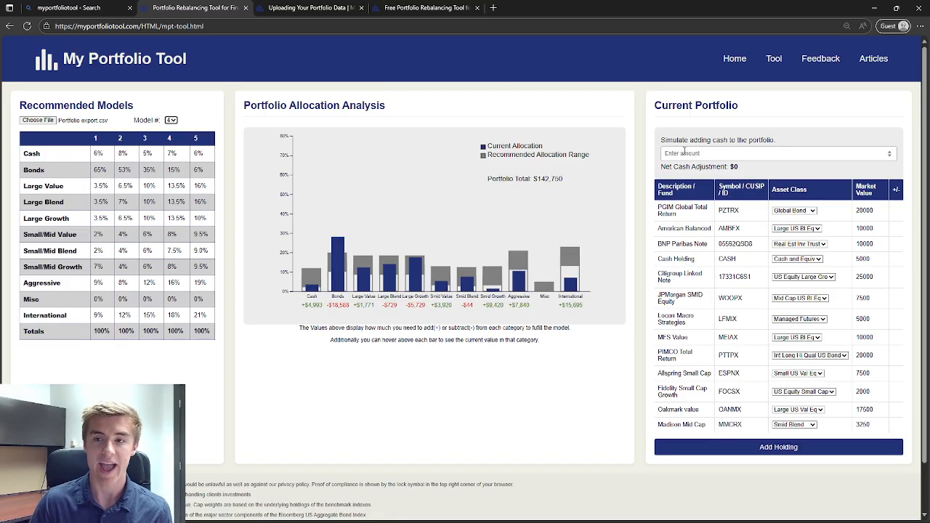
pyautogui.click(687, 152)
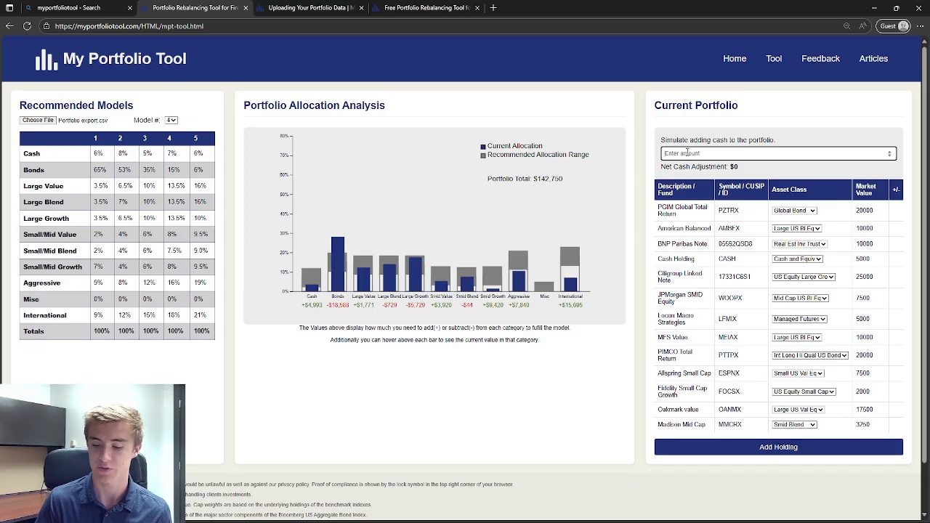
pyautogui.write('7000')
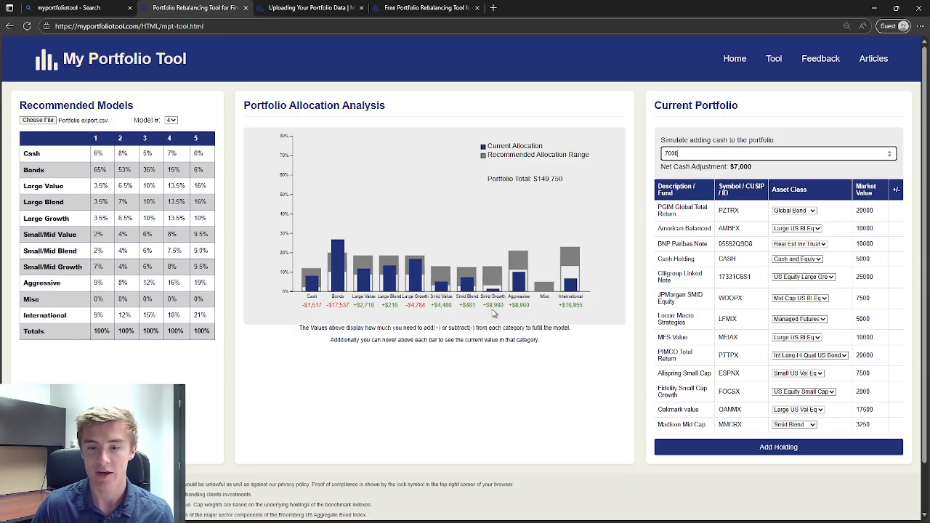
# Step: Enter a +/- adjustment of 7000 for the Fidelity Small Cap Growth holding
pyautogui.moveTo(494, 293)
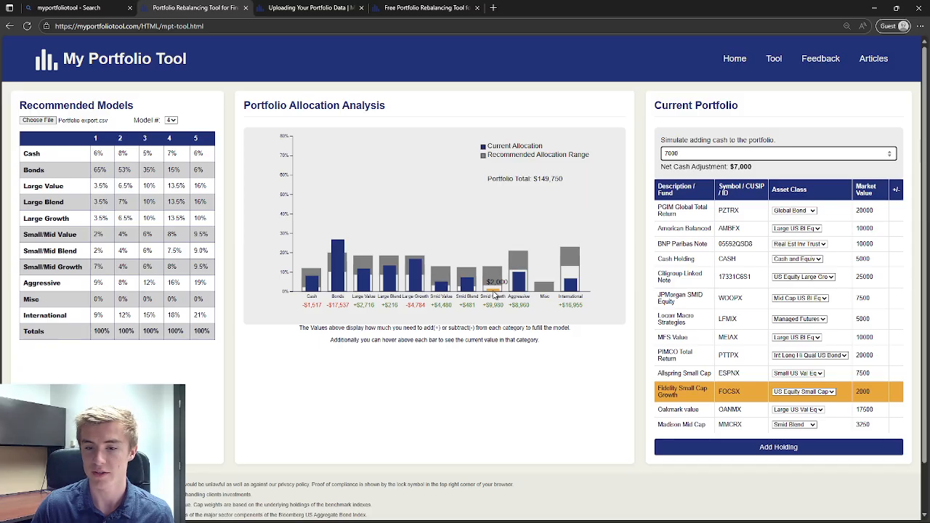
pyautogui.click(895, 393)
pyautogui.write('70')
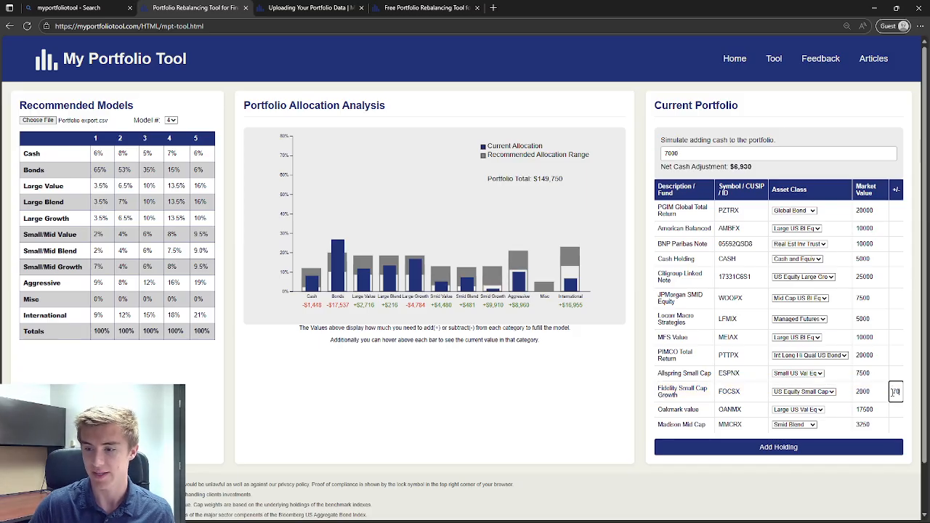
pyautogui.write('00')
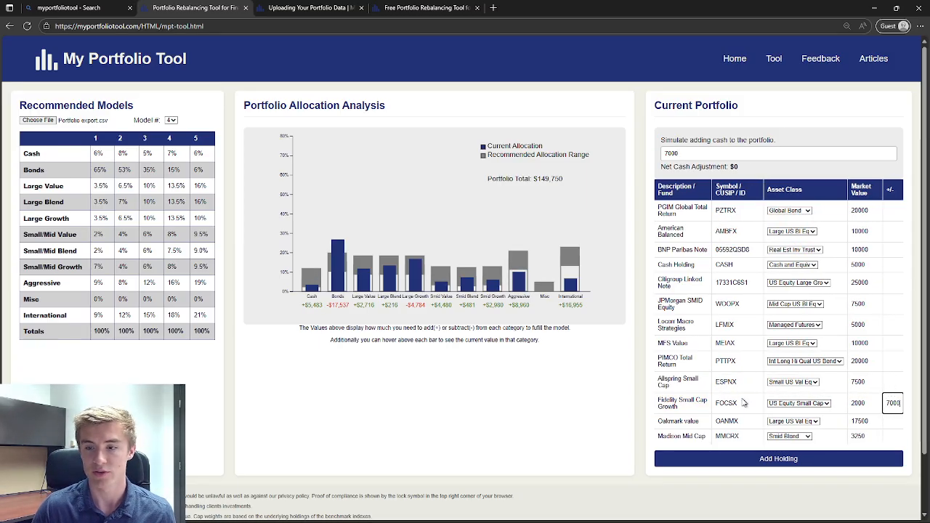
# Step: Enter +/- adjustments of -10000 for PGIM Global Total Return and 5000 for Allspring Small Cap
pyautogui.moveTo(336, 285)
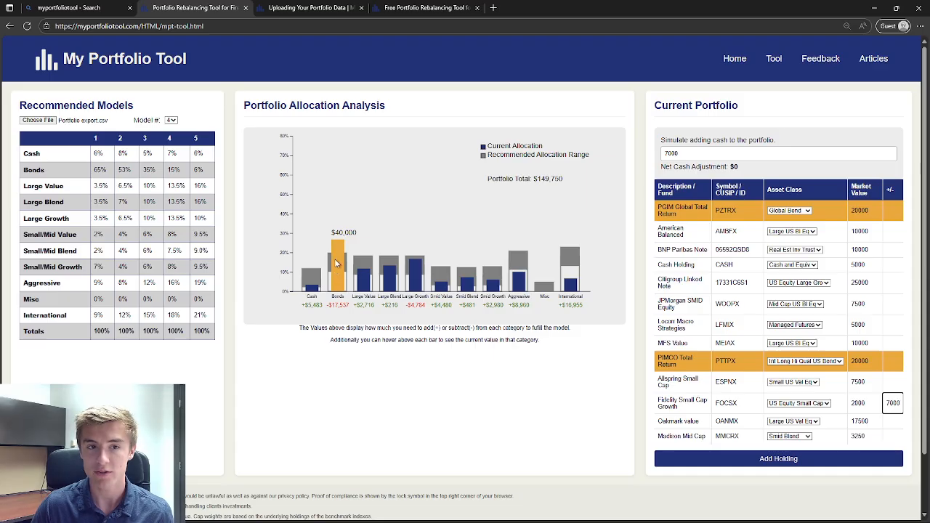
pyautogui.click(888, 211)
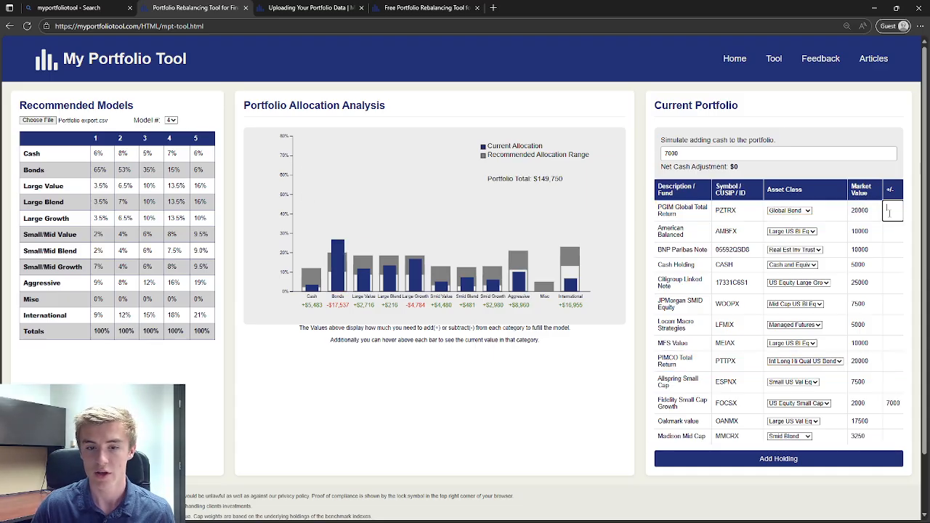
pyautogui.write('-10000')
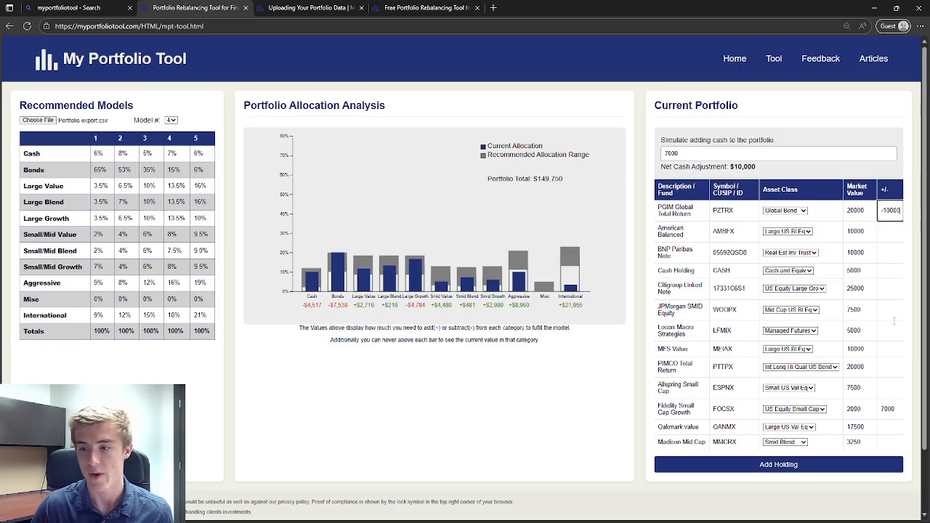
pyautogui.click(899, 388)
pyautogui.write('5000')
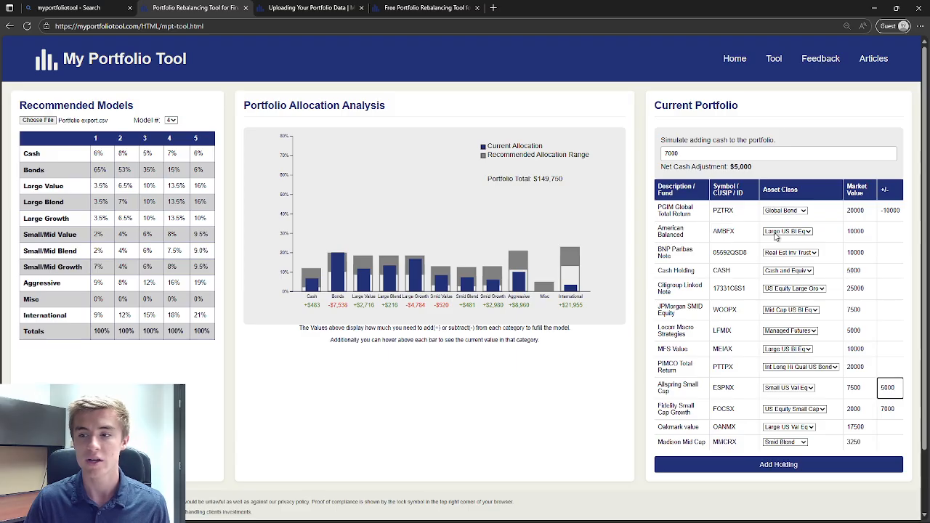
# Step: Try reclassifying the American Balanced holding as Large Value and as Smid Growth
pyautogui.click(776, 233)
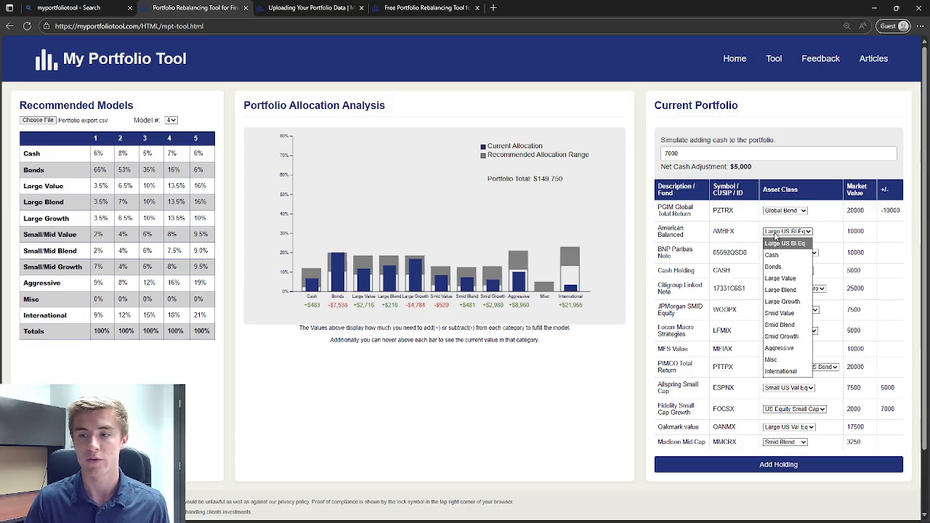
pyautogui.click(777, 279)
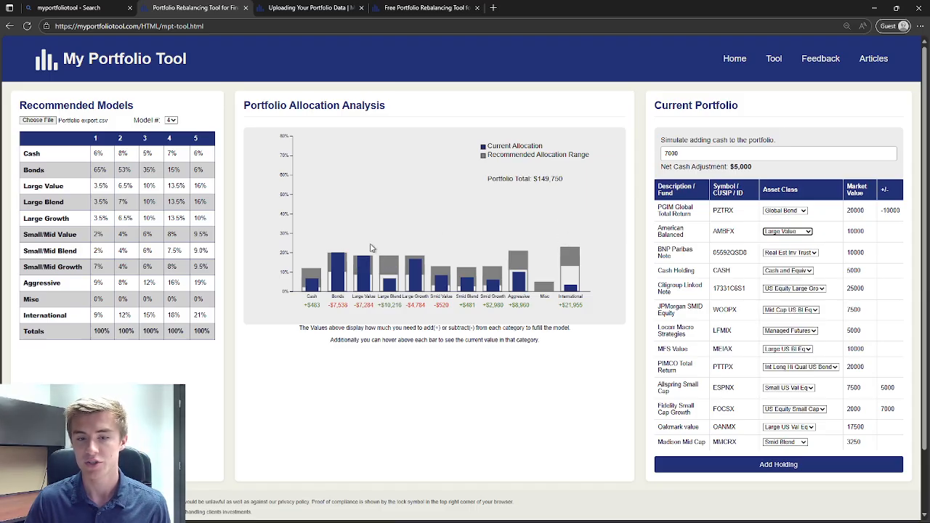
pyautogui.click(788, 233)
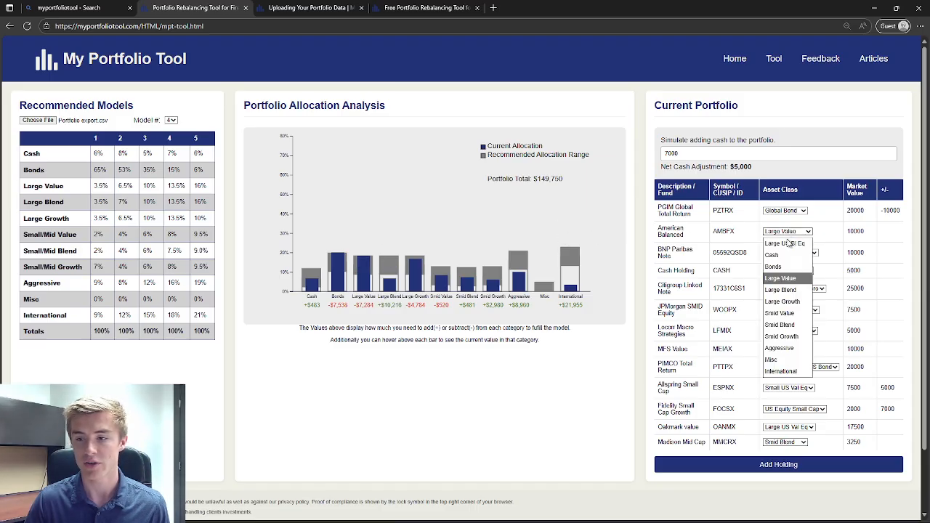
pyautogui.click(785, 336)
# Step: Set the asset class of the American Balanced holding to Large Blend
pyautogui.click(787, 233)
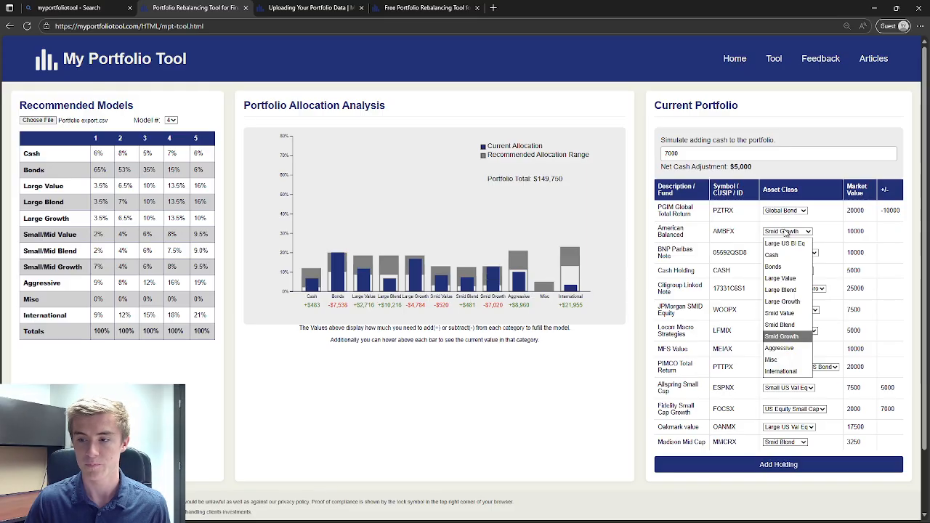
pyautogui.click(780, 289)
# Step: Add a new holding with symbol afda, asset class Large Value and a market value of 5000
pyautogui.scroll(-1, 748, 373)
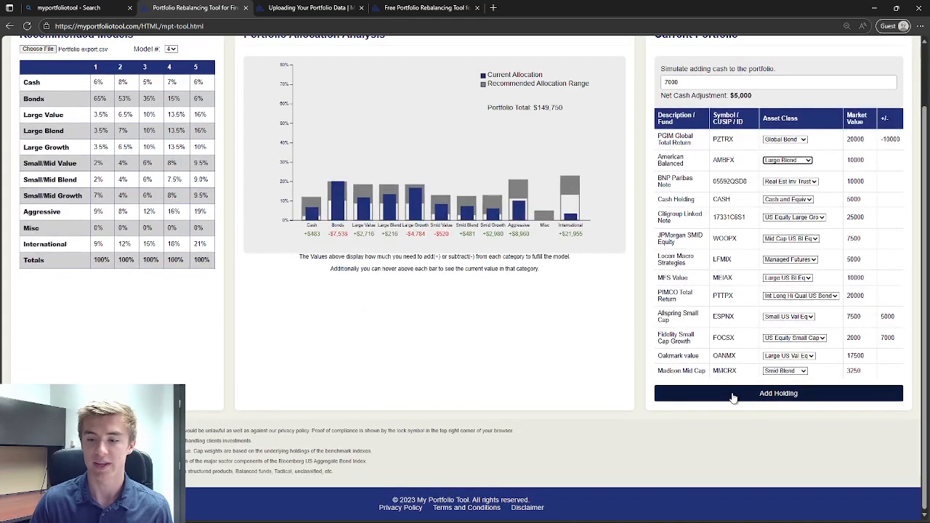
pyautogui.click(734, 398)
pyautogui.click(691, 437)
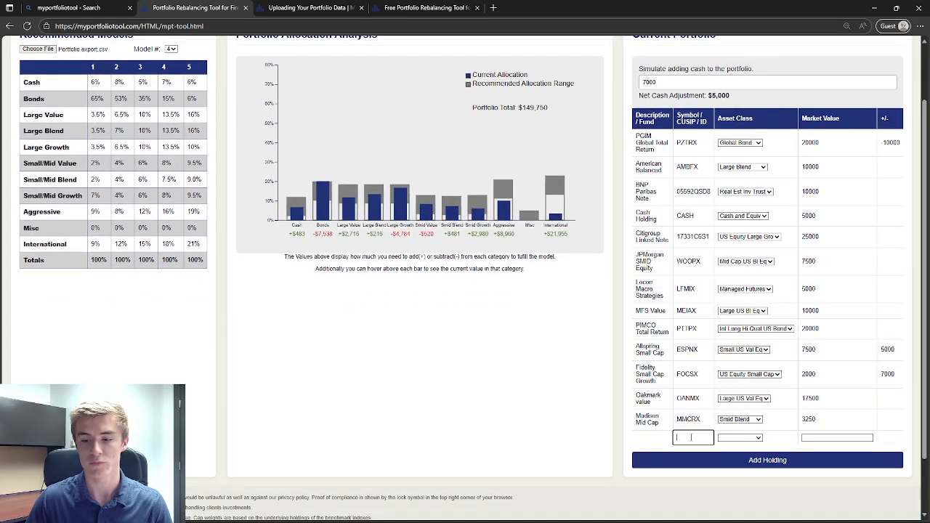
pyautogui.write('afda')
pyautogui.click(738, 438)
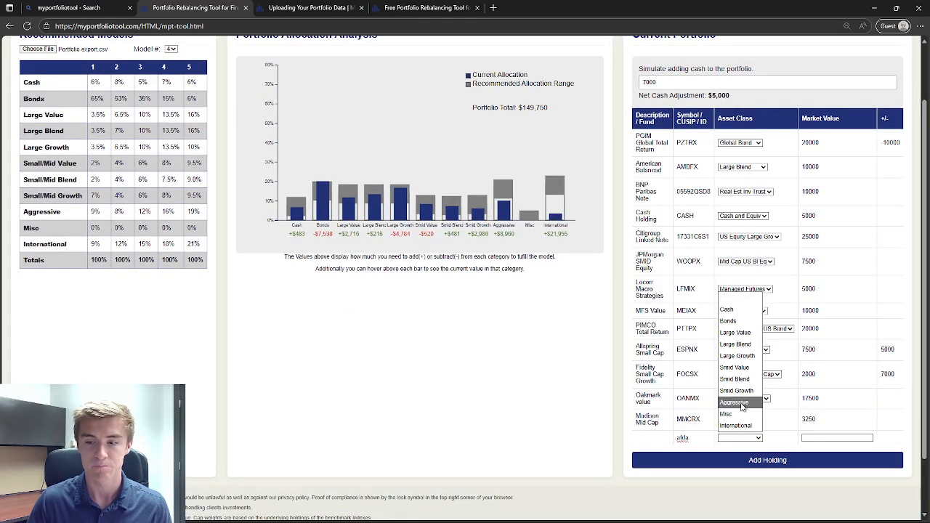
pyautogui.click(736, 333)
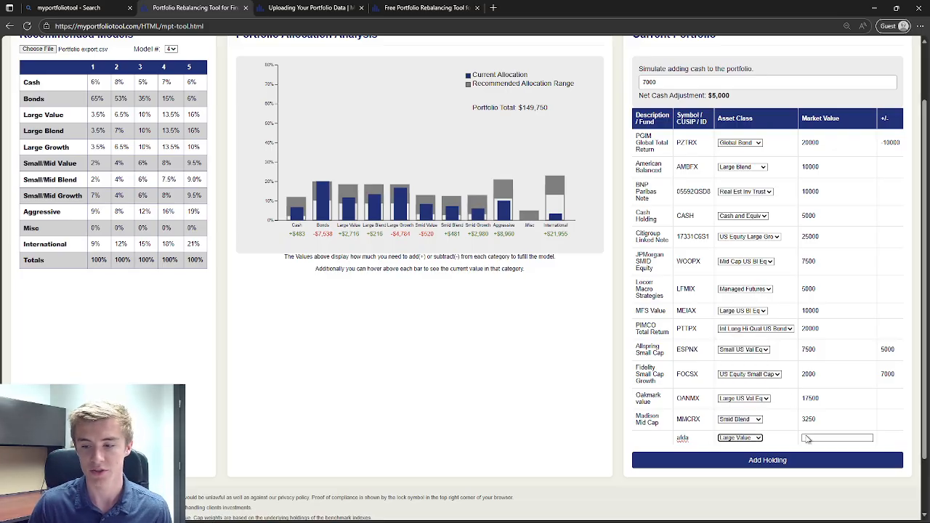
pyautogui.click(808, 438)
pyautogui.write('500')
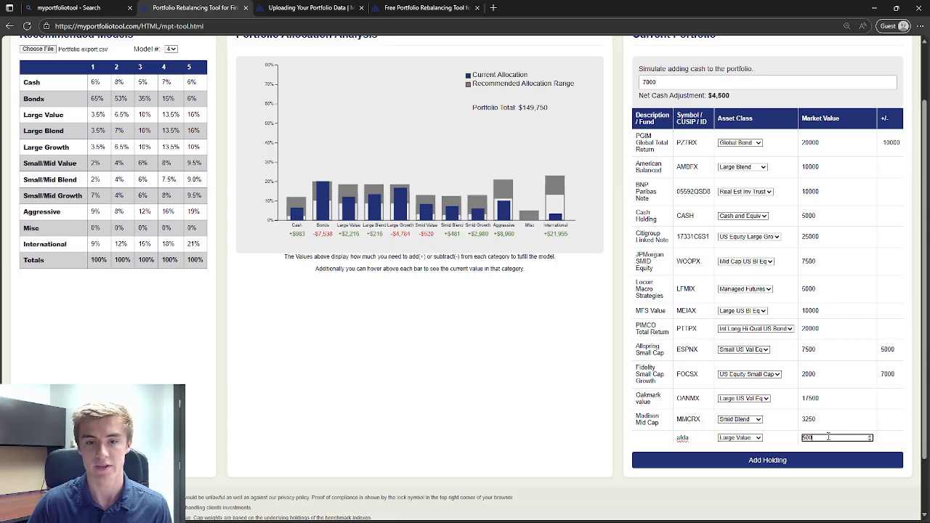
pyautogui.write('0')
pyautogui.scroll(1, 525, 364)
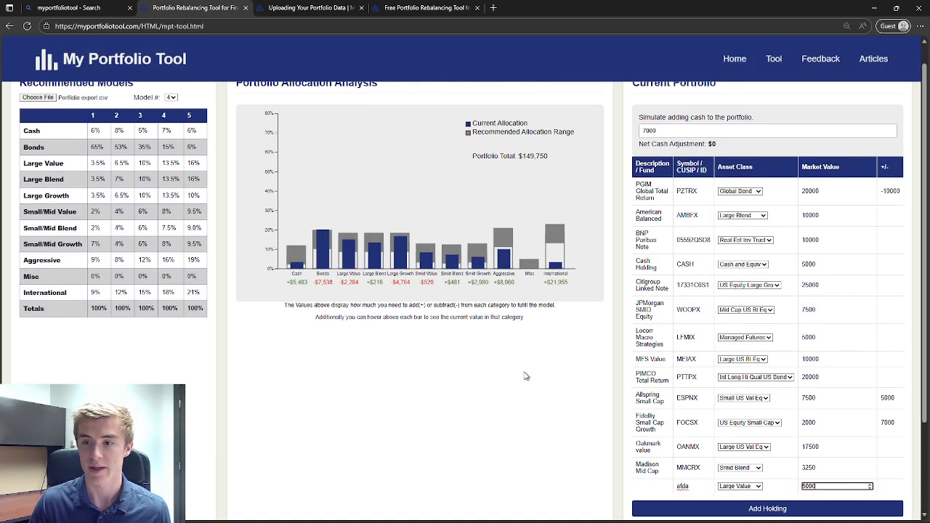
# Step: Review the article on uploading portfolio data, including its required columns and file structure, and open the article on rebalancing a portfolio in minutes
pyautogui.scroll(1, 527, 376)
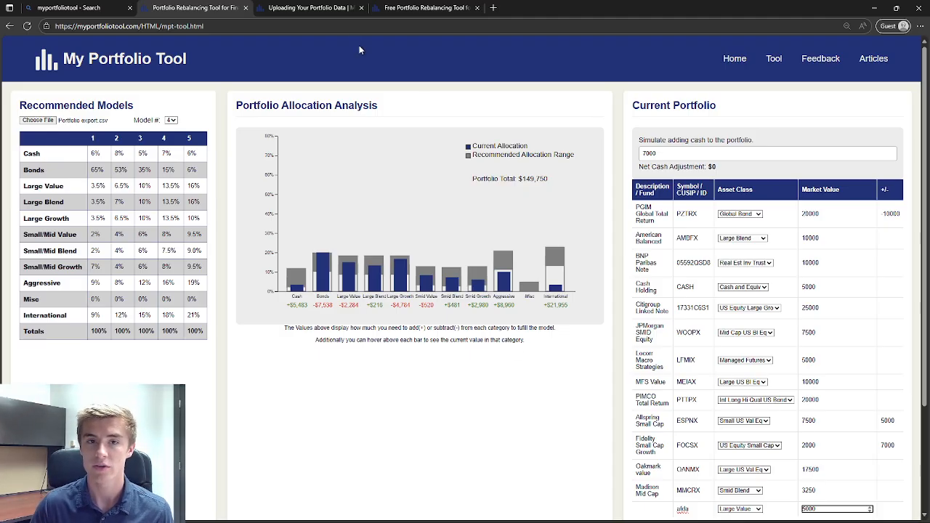
pyautogui.click(312, 10)
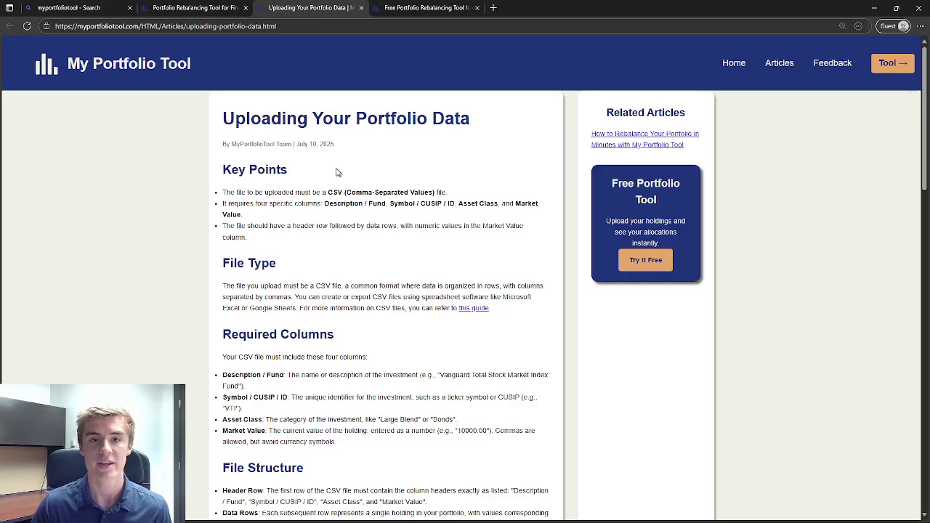
pyautogui.scroll(-5, 340, 178)
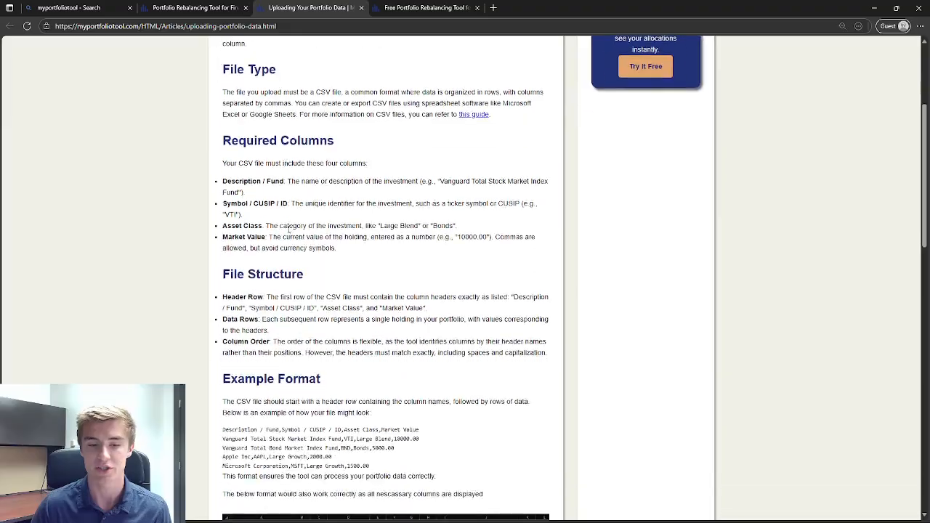
pyautogui.scroll(7, 370, 323)
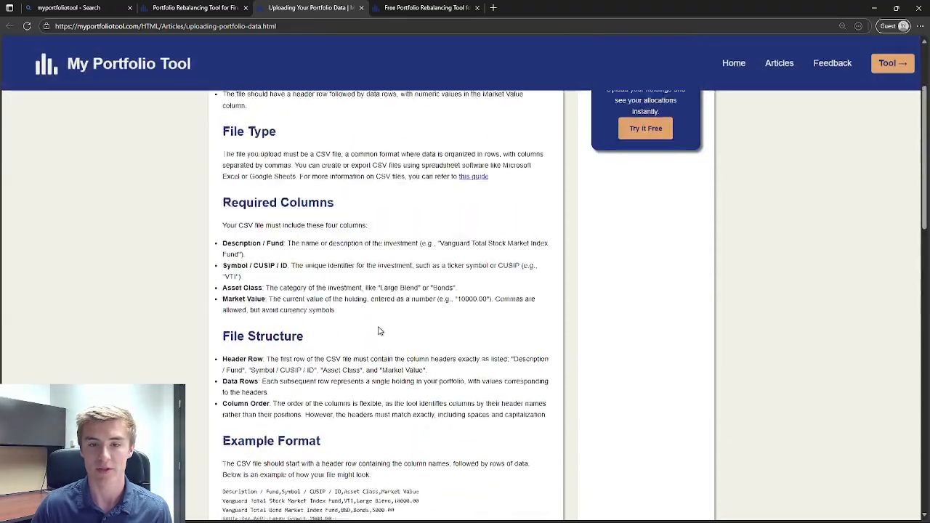
pyautogui.click(434, 9)
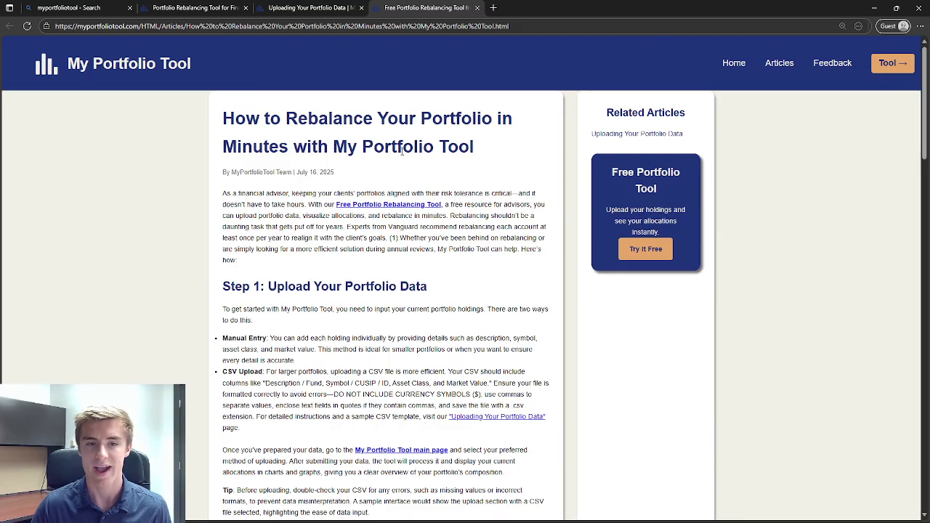
# Step: Open the site's Feedback page separately from the rebalancing tool and view its improvement form
pyautogui.click(210, 9)
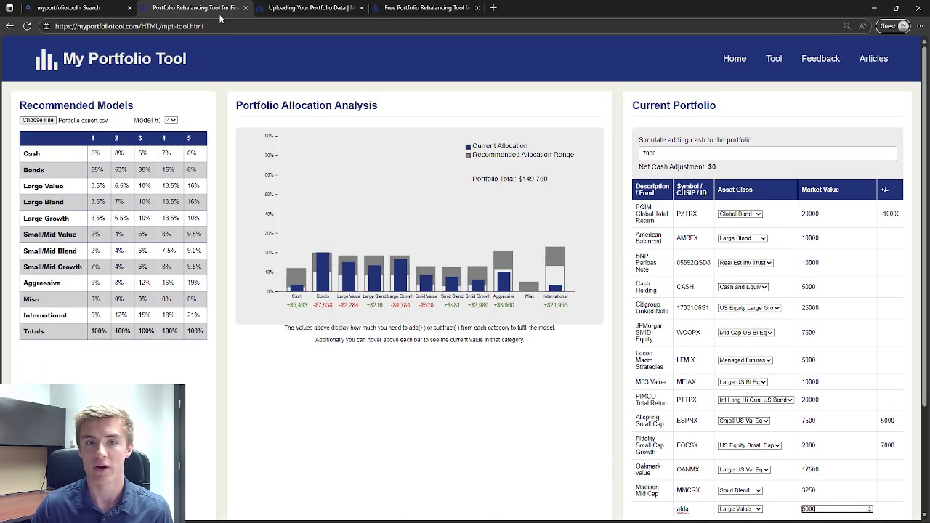
pyautogui.middleClick(821, 61)
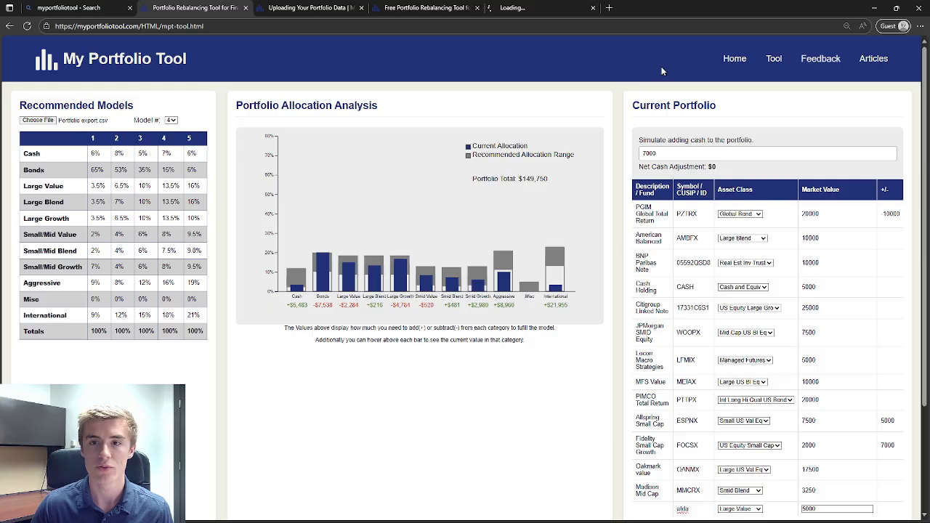
pyautogui.click(516, 9)
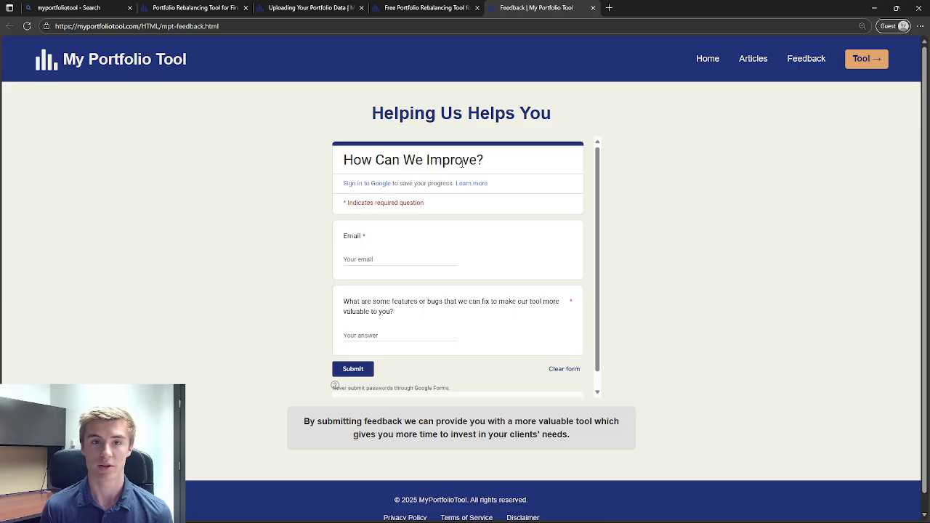
# Step: Return to the rebalancing tool and set the Large Blend allocation of model 4 to 16%
pyautogui.click(196, 8)
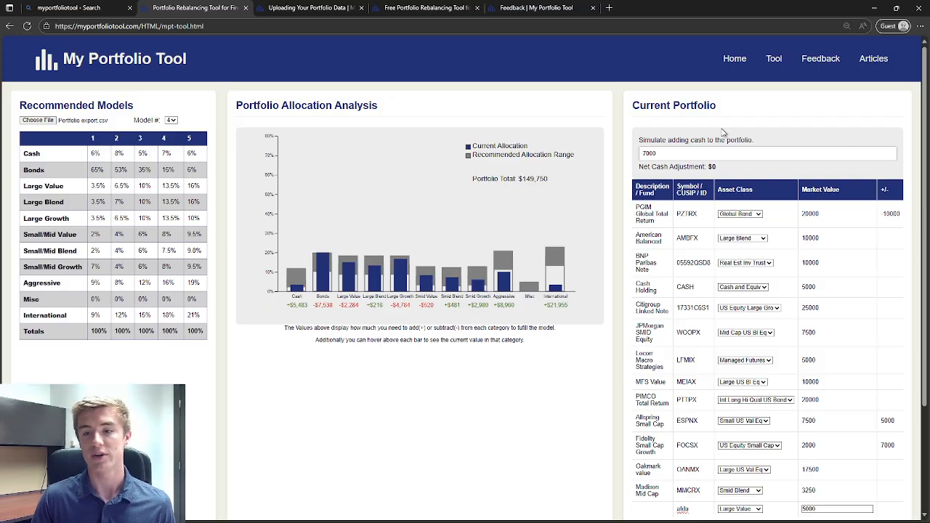
pyautogui.scroll(-2, 653, 254)
pyautogui.scroll(1, 878, 382)
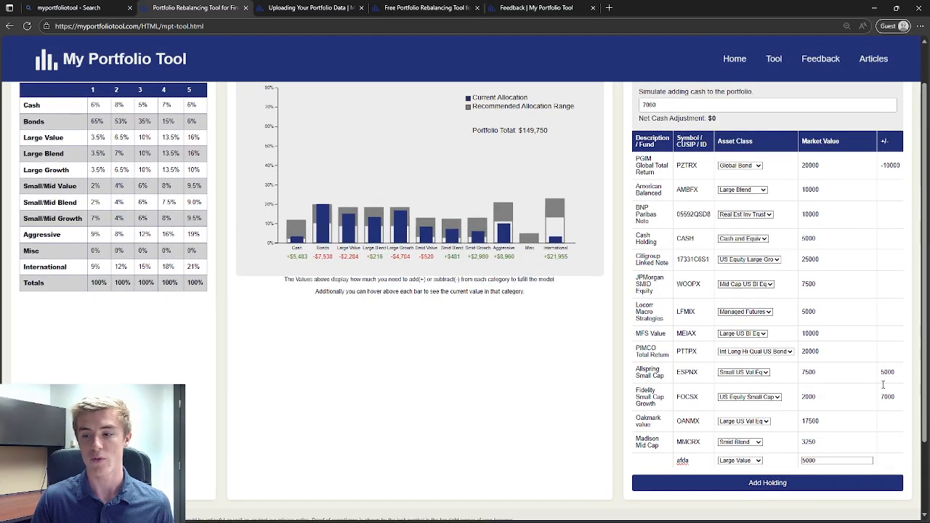
pyautogui.scroll(1, 811, 230)
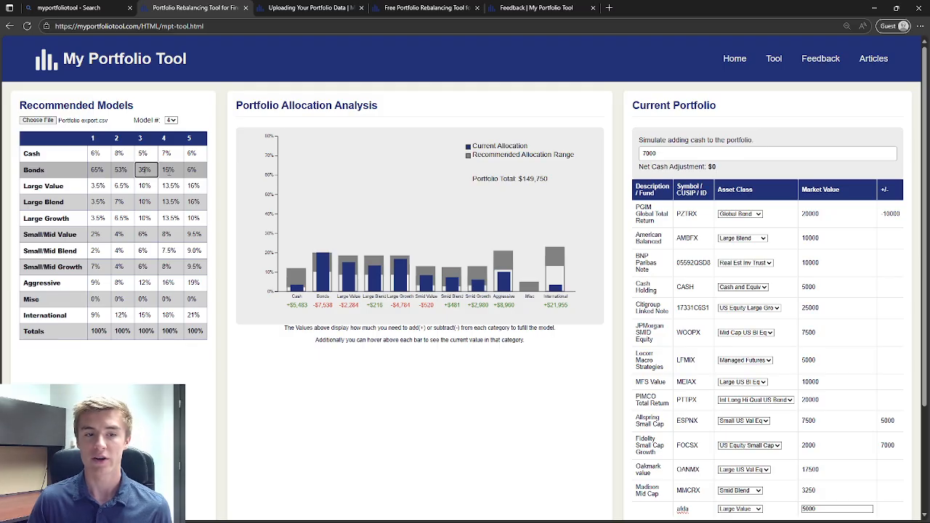
pyautogui.doubleClick(171, 203)
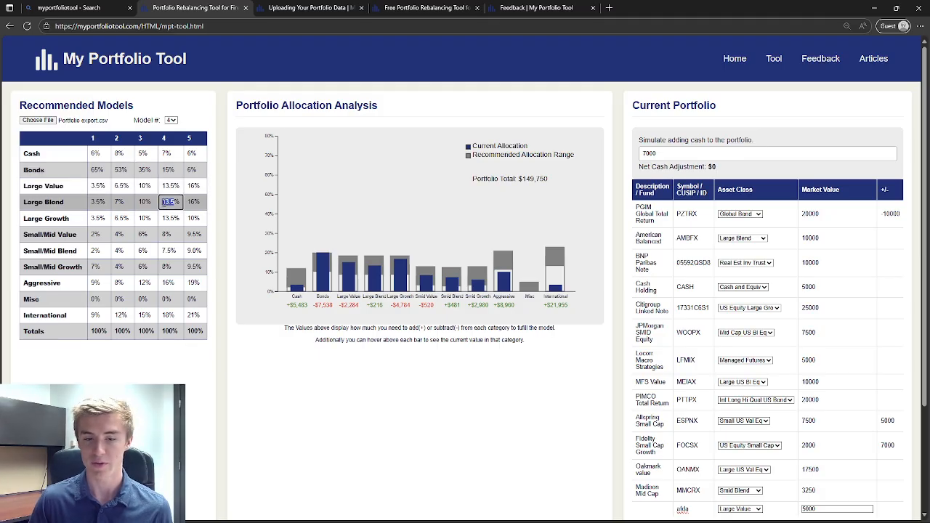
pyautogui.write('16')
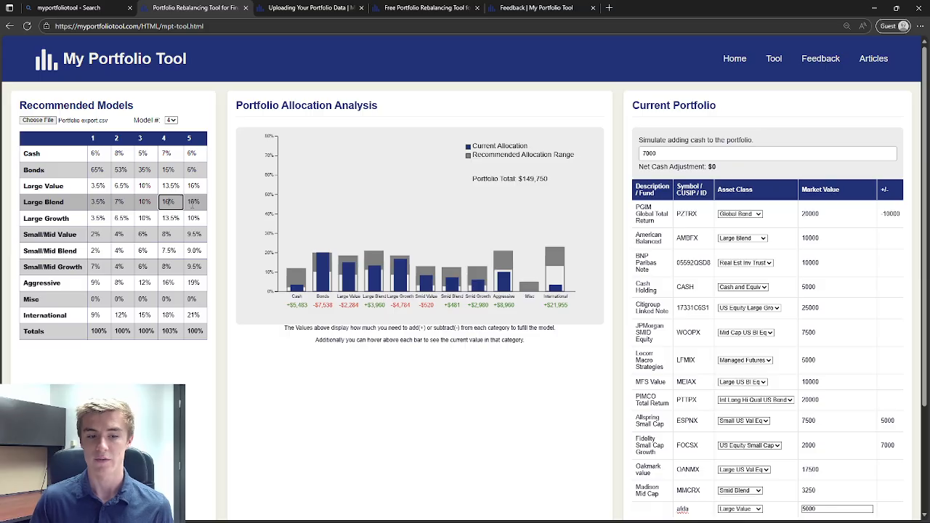